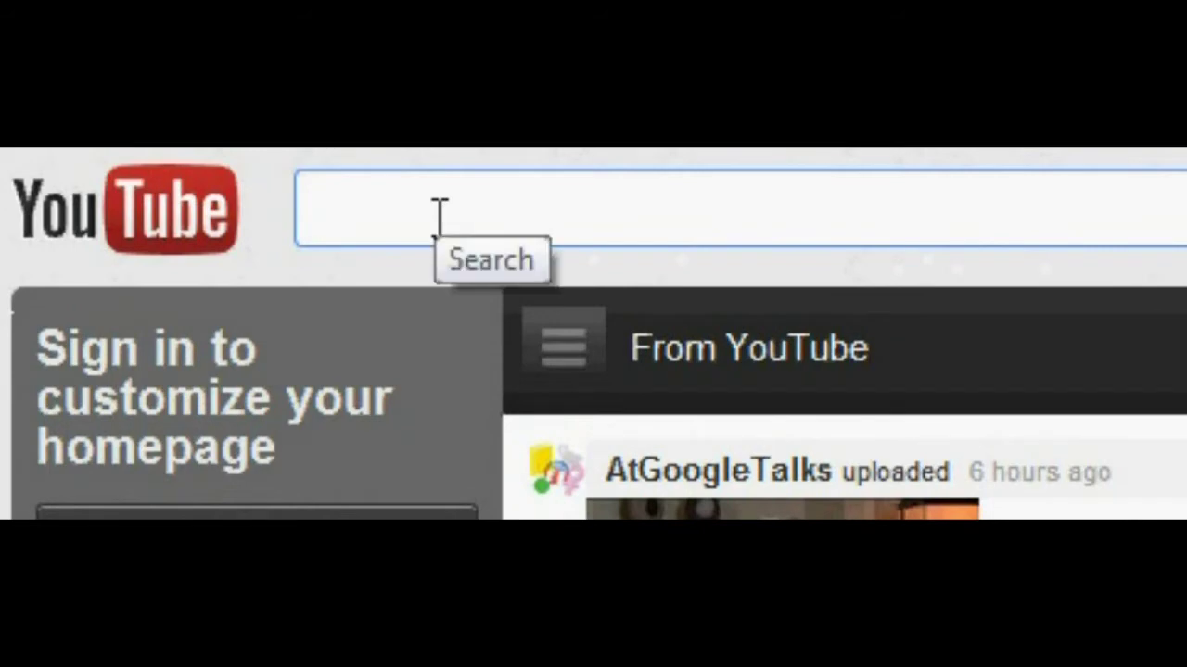
# Search YouTube for 'how to install a program'.
pyautogui.write('how to ins')
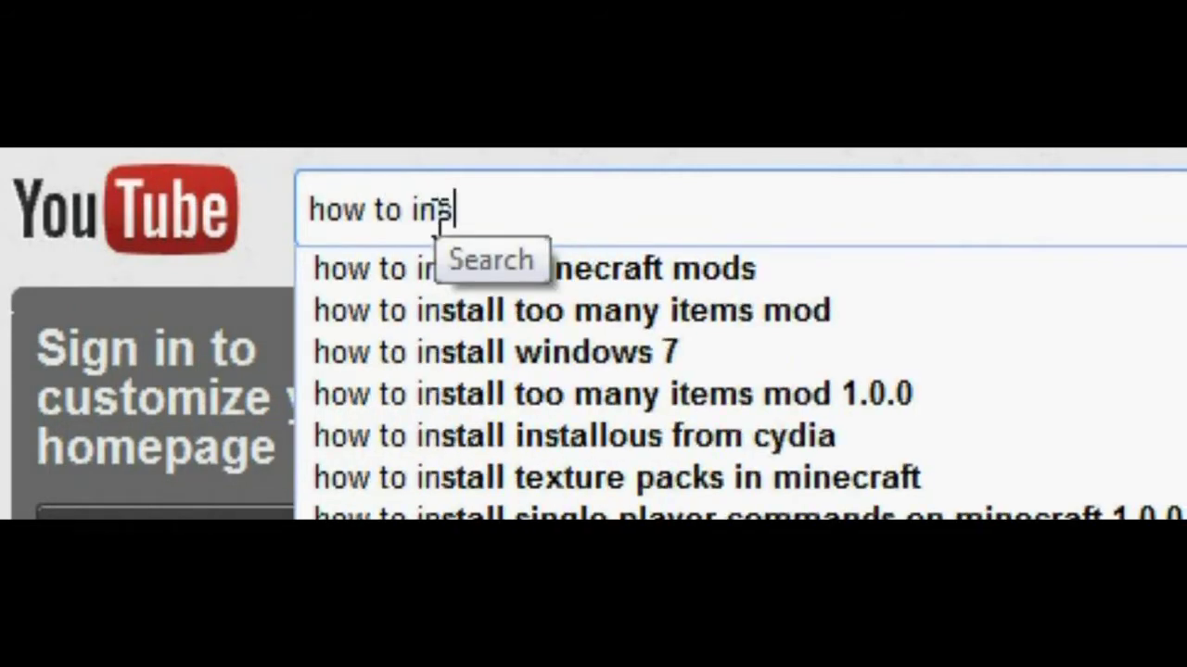
pyautogui.write('tall a program')
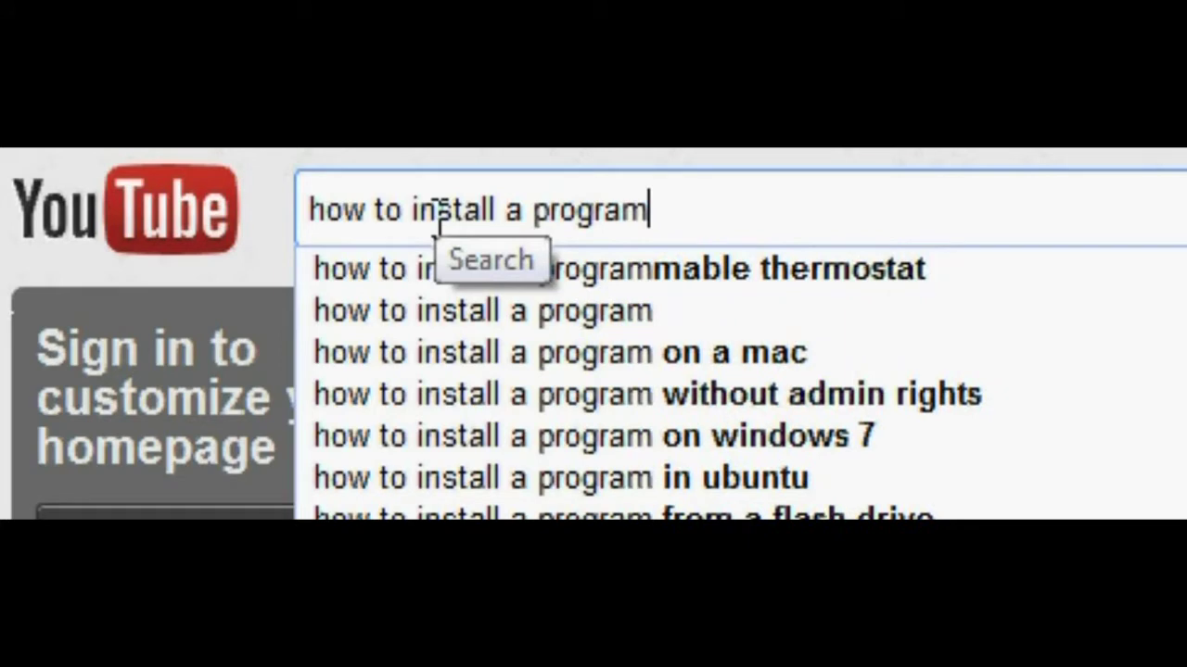
pyautogui.press('Return')
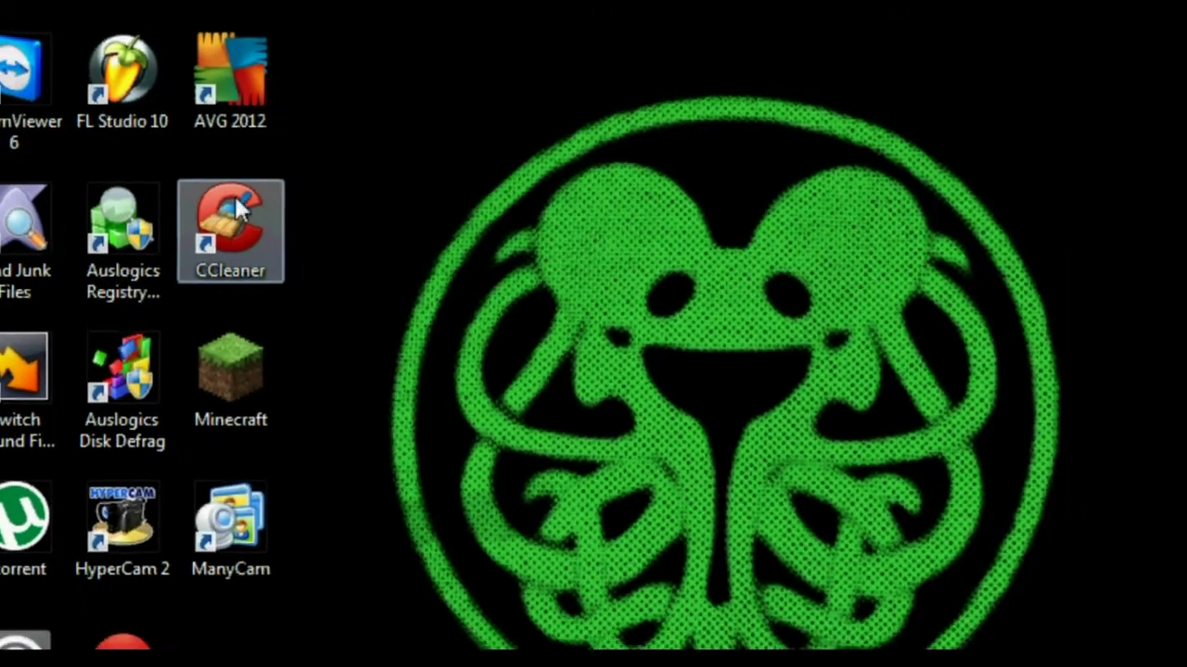
# Launch CCleaner, analyze, and clean about 699 MB of temporary files and browser data.
pyautogui.doubleClick(239, 209)
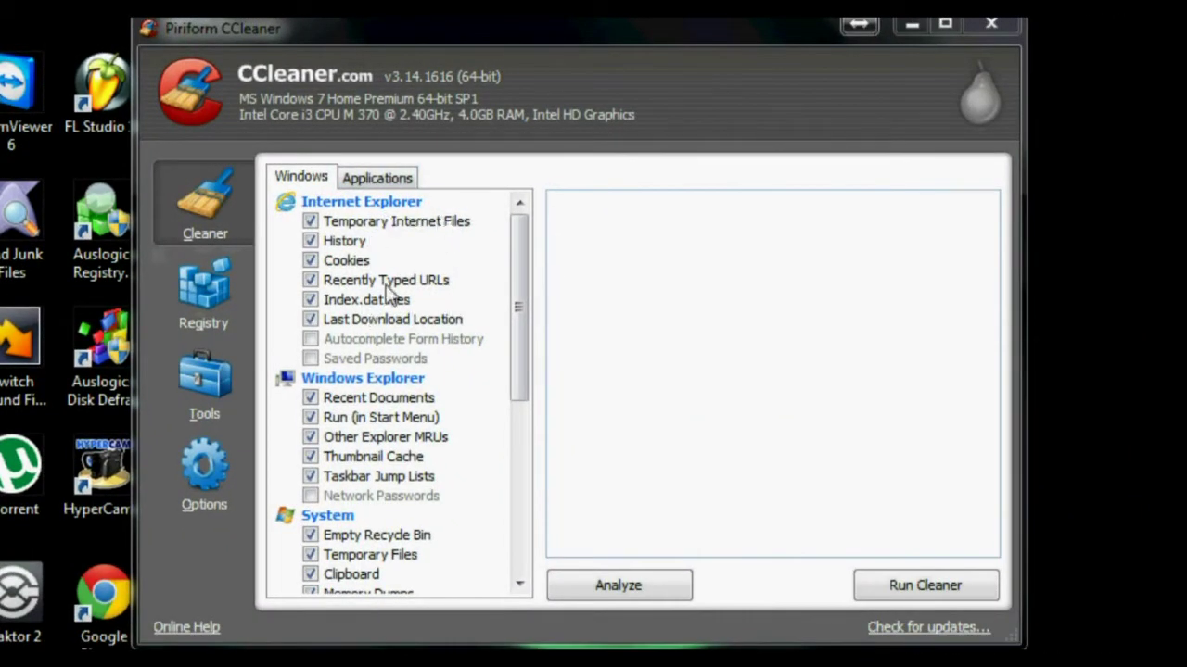
pyautogui.click(628, 586)
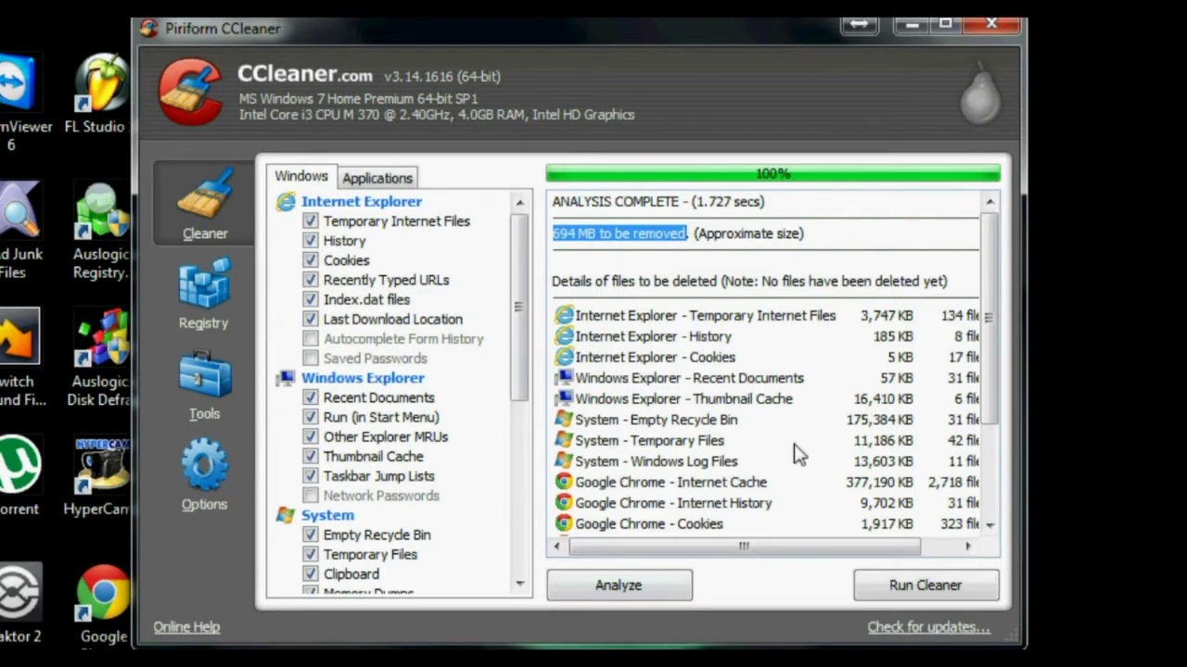
pyautogui.click(893, 587)
pyautogui.click(801, 294)
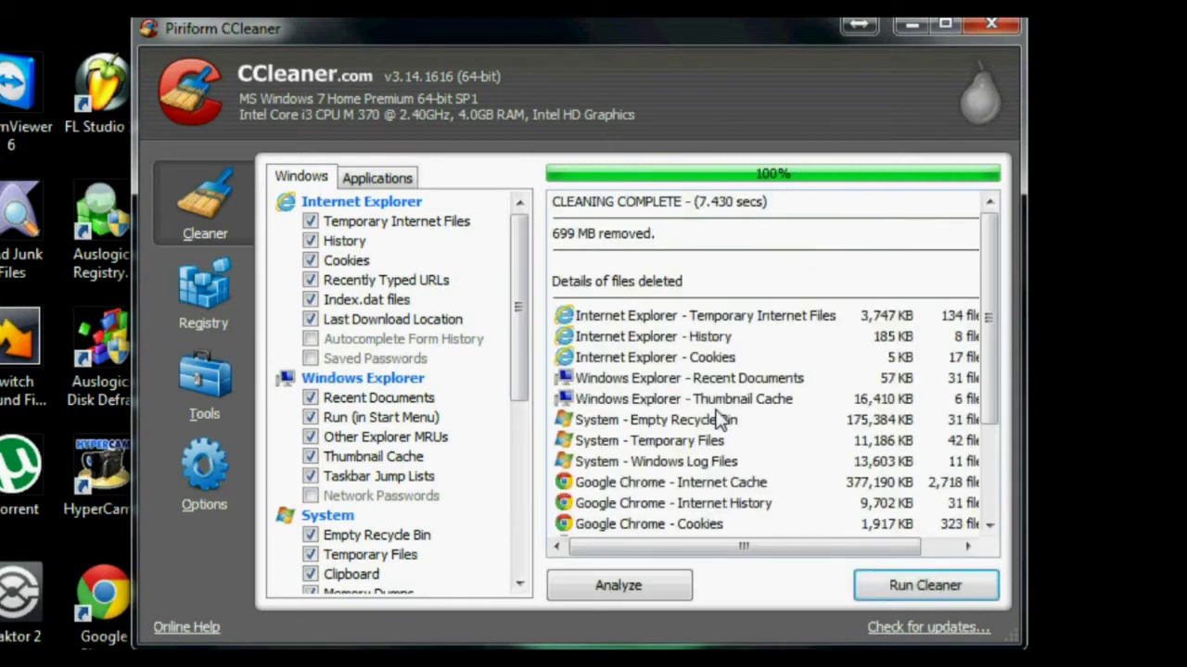
# Run the cleaner again to confirm 0 bytes remain, then close CCleaner.
pyautogui.click(909, 584)
pyautogui.click(775, 295)
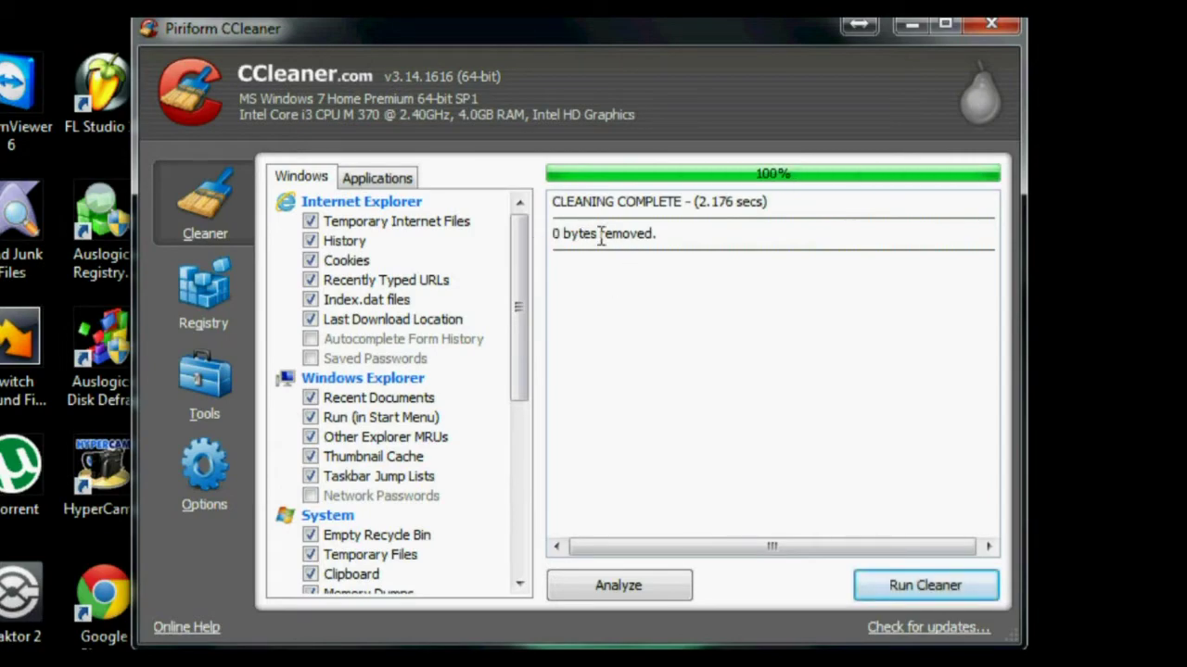
pyautogui.click(991, 23)
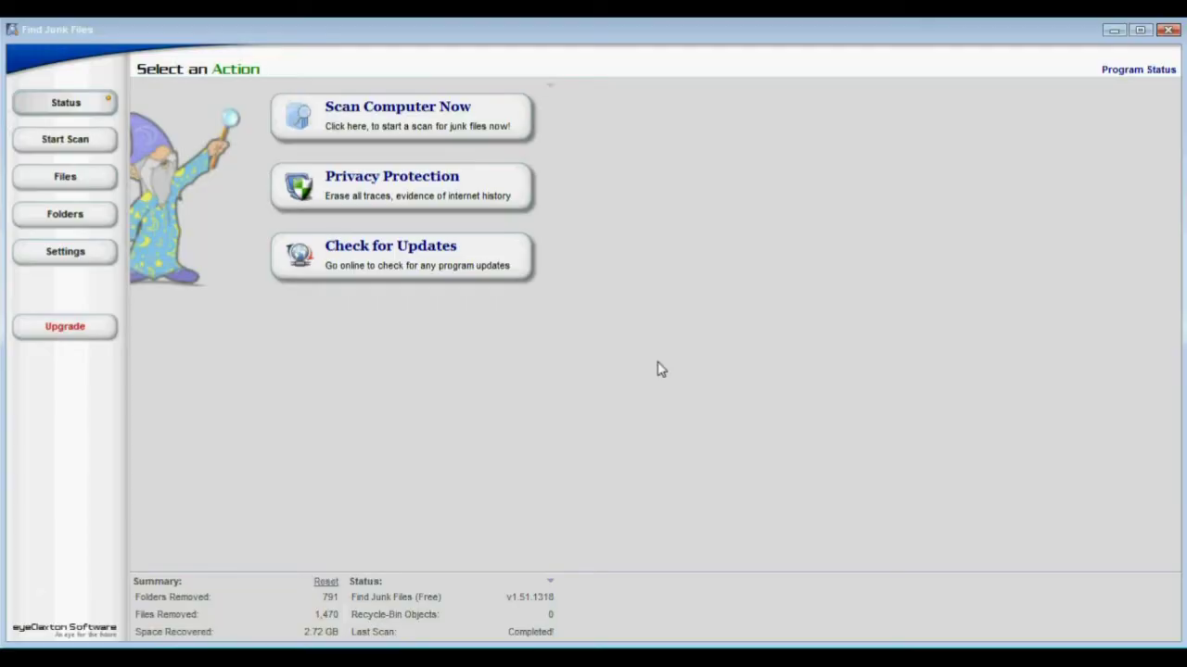
# Scan for junk and remove all 34 files and 8 folders, recovering 4,457,192.
pyautogui.click(449, 133)
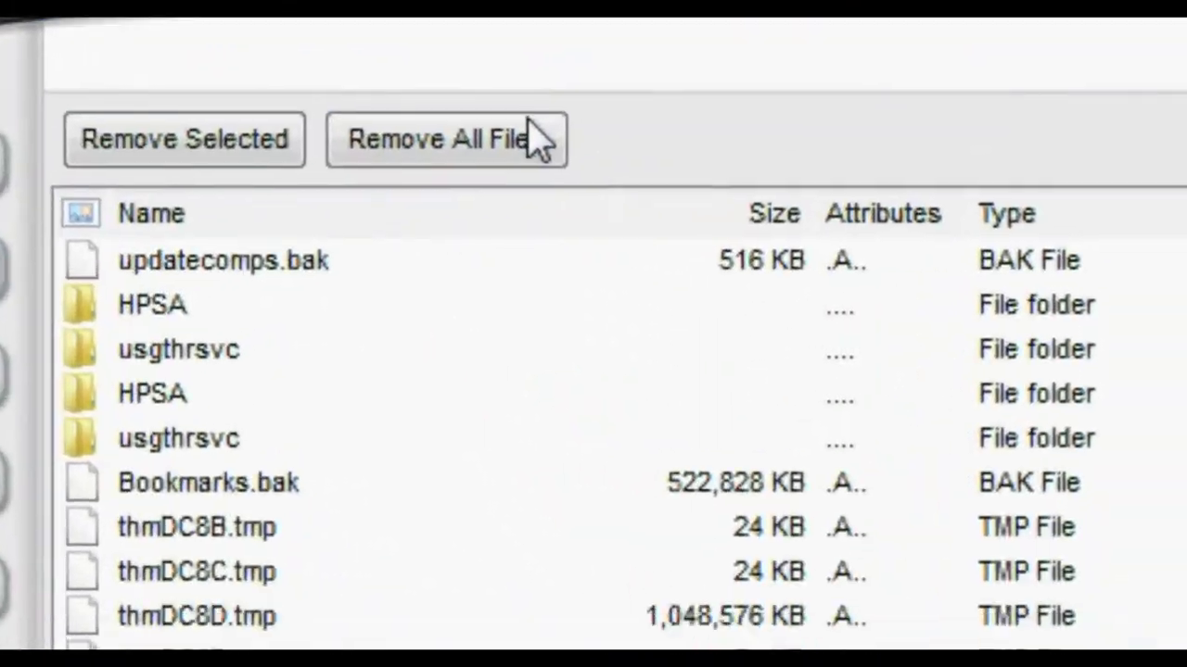
pyautogui.click(505, 186)
pyautogui.click(827, 538)
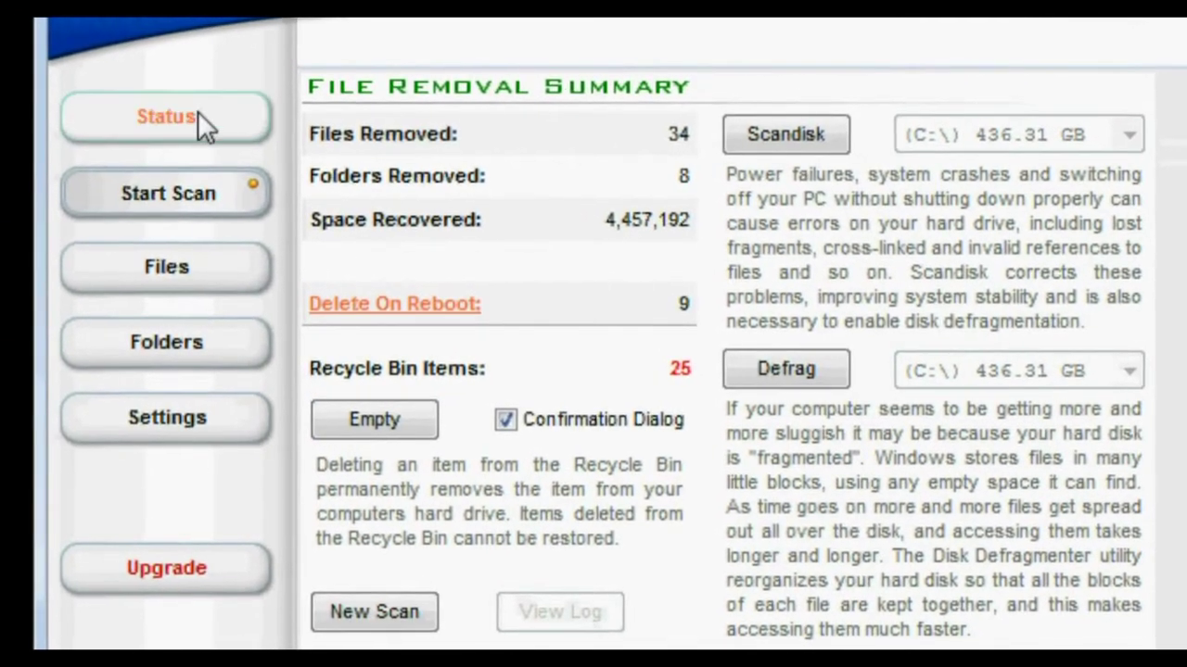
pyautogui.click(197, 111)
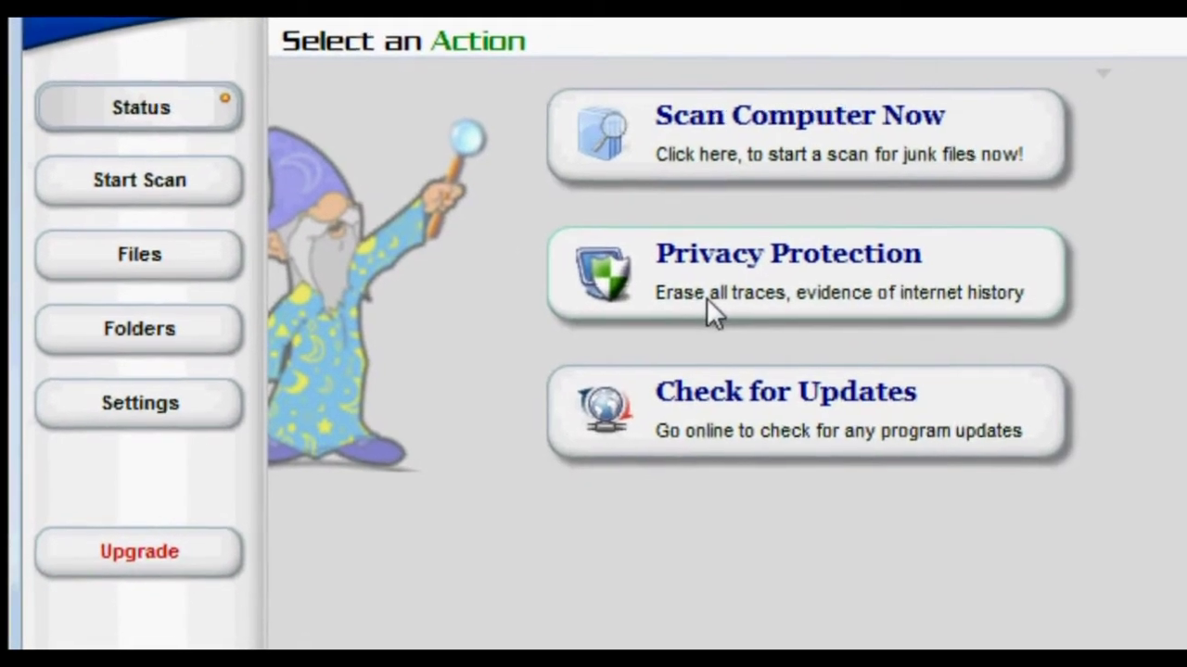
# Erase internet history traces and browser caches, re-analyzing and erasing again until nothing remains.
pyautogui.click(732, 306)
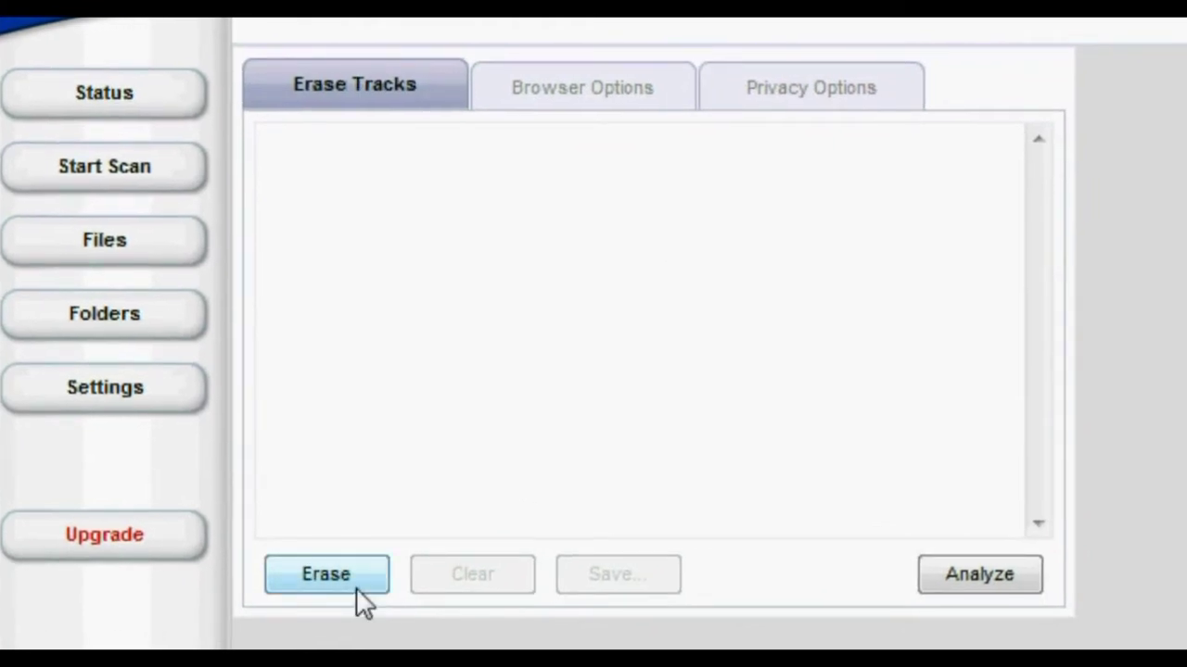
pyautogui.click(355, 591)
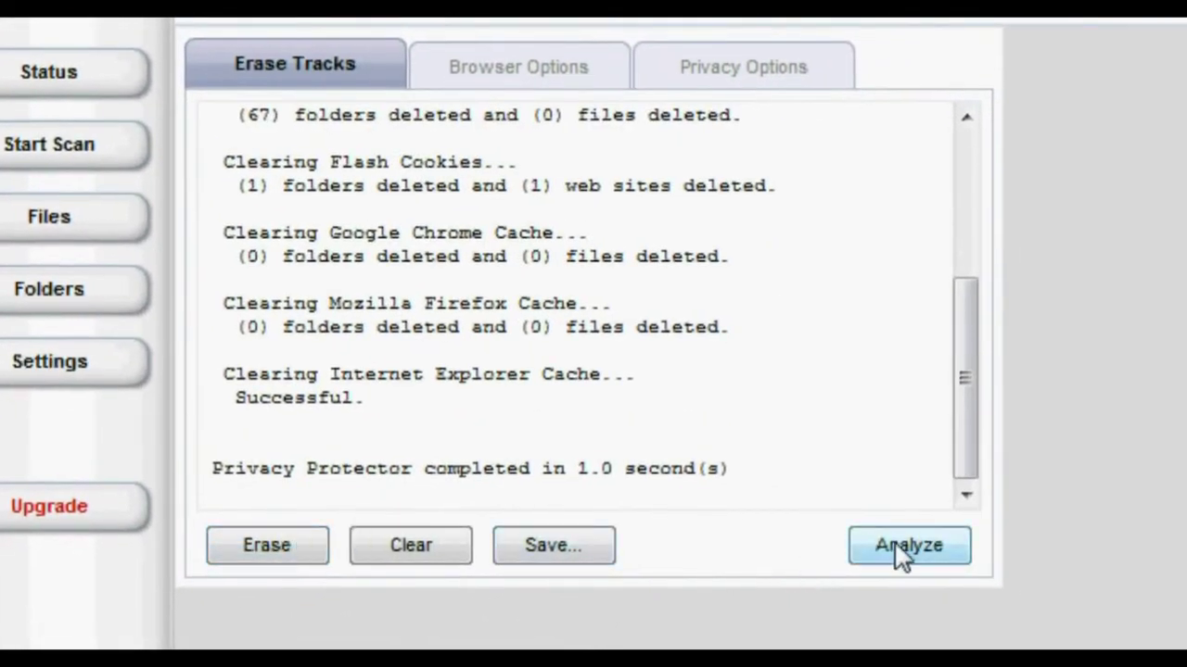
pyautogui.click(904, 547)
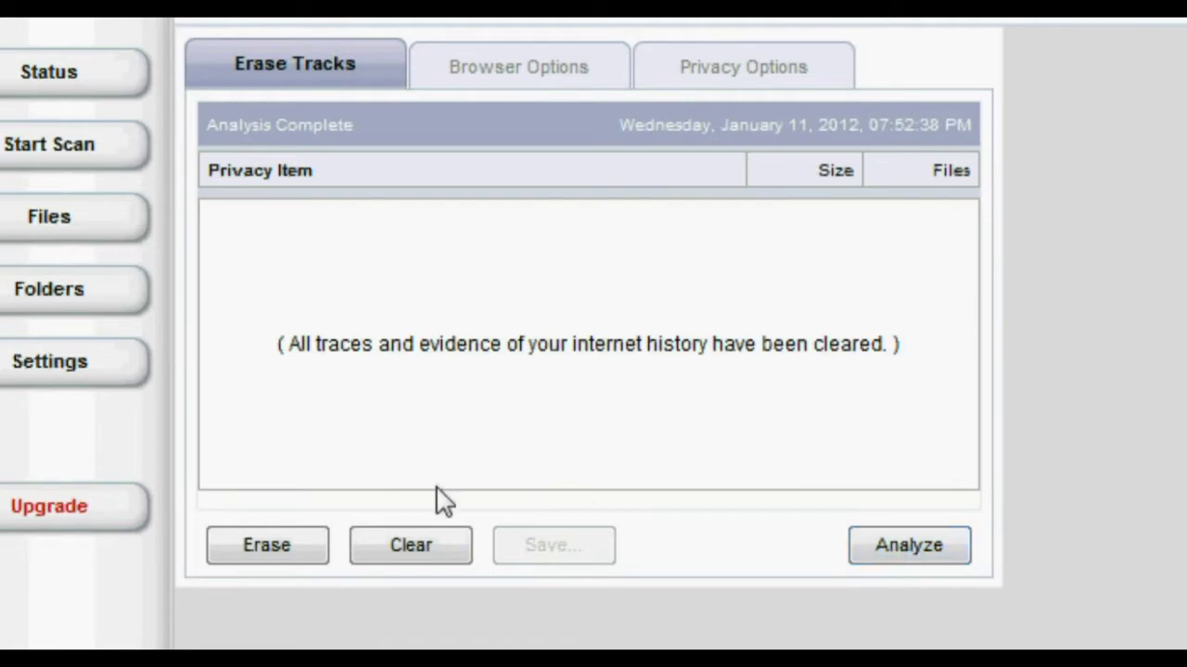
pyautogui.click(278, 547)
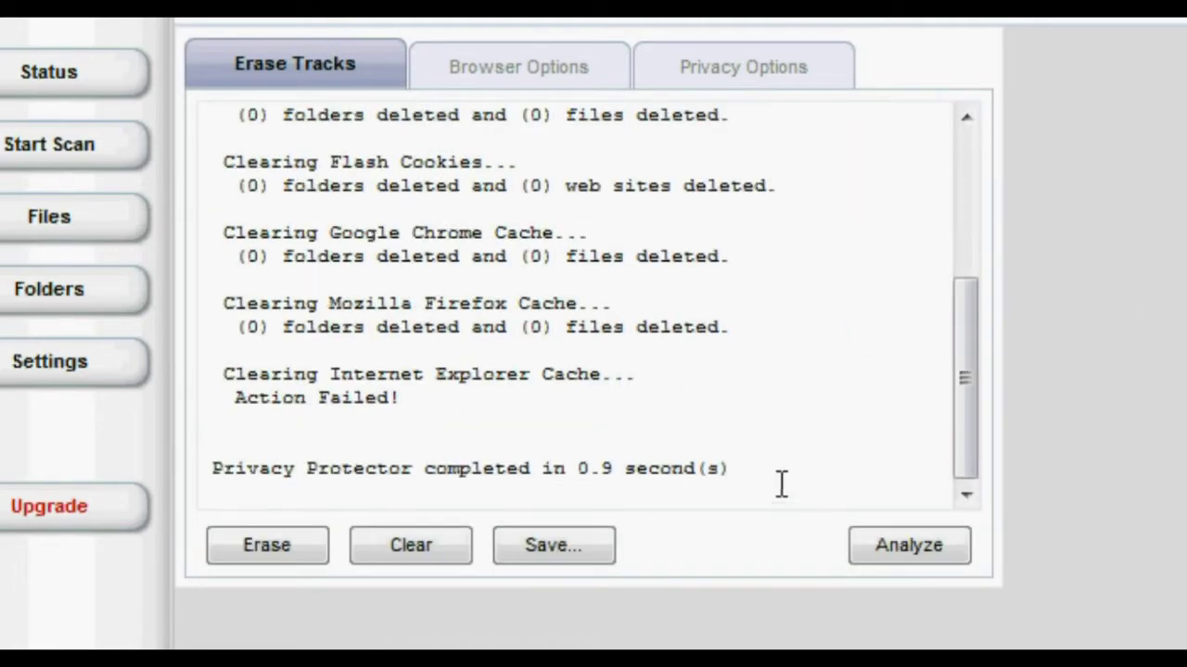
pyautogui.click(93, 82)
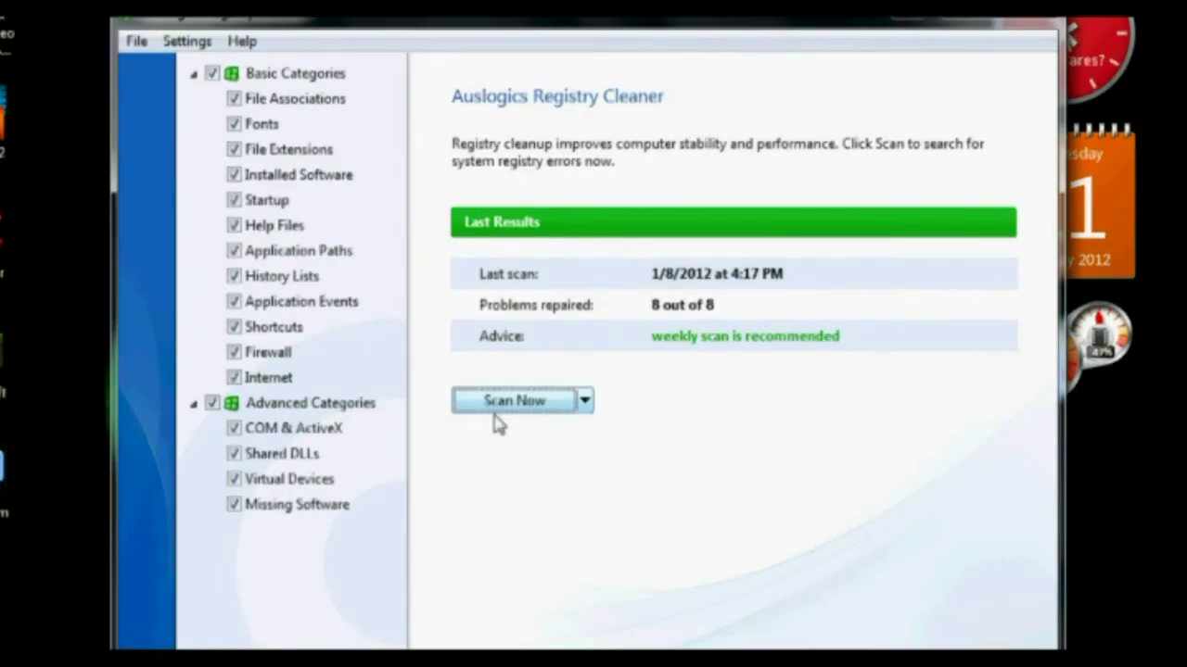
# Scan and repair the registry, fixing all 20 problems among 358,226 items, then close it.
pyautogui.click(584, 401)
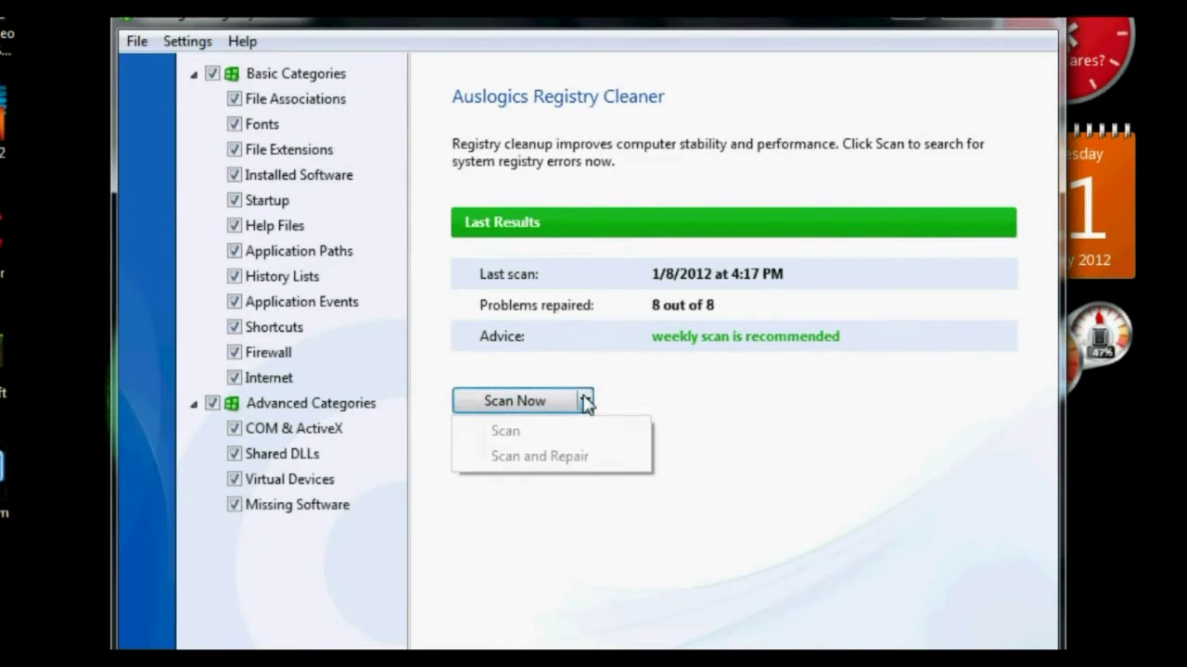
pyautogui.click(594, 457)
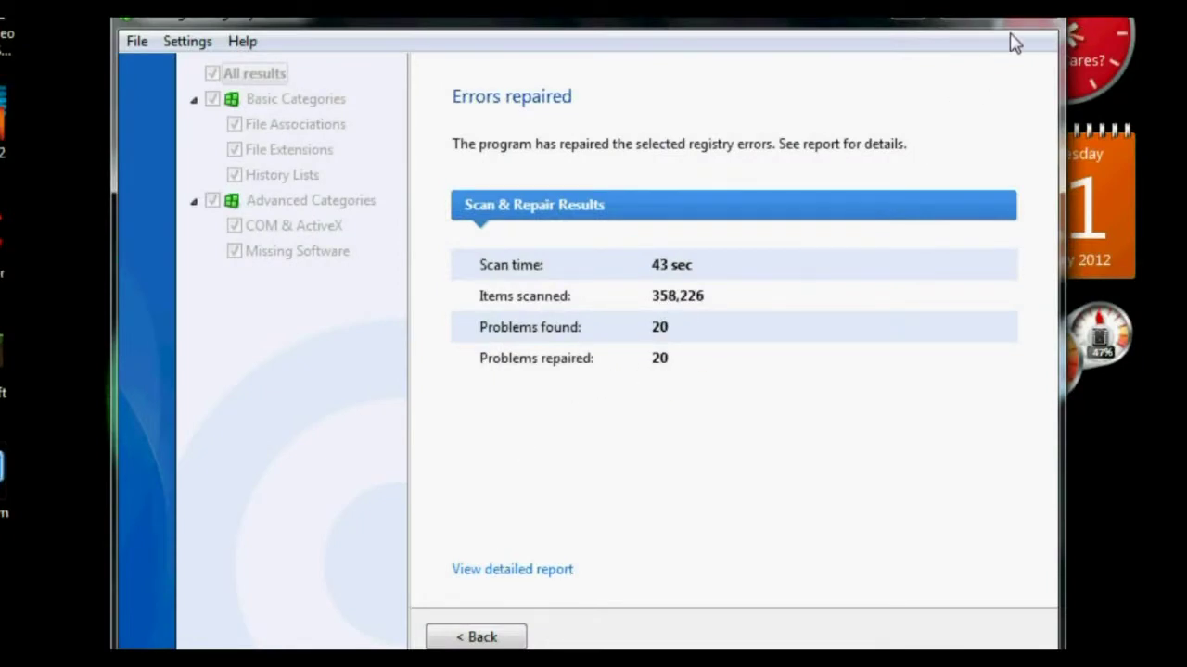
pyautogui.click(1037, 24)
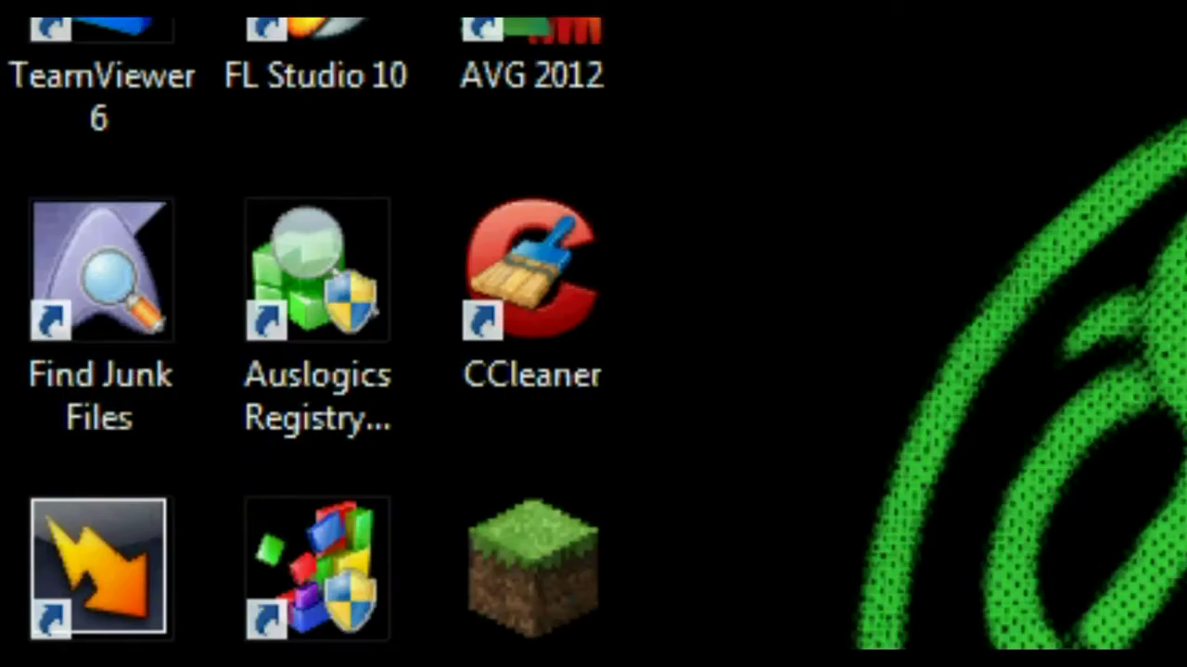
# Analyze and clean 4.18 MB of thumbnail cache and Recycle Bin files in CCleaner.
pyautogui.click(543, 265)
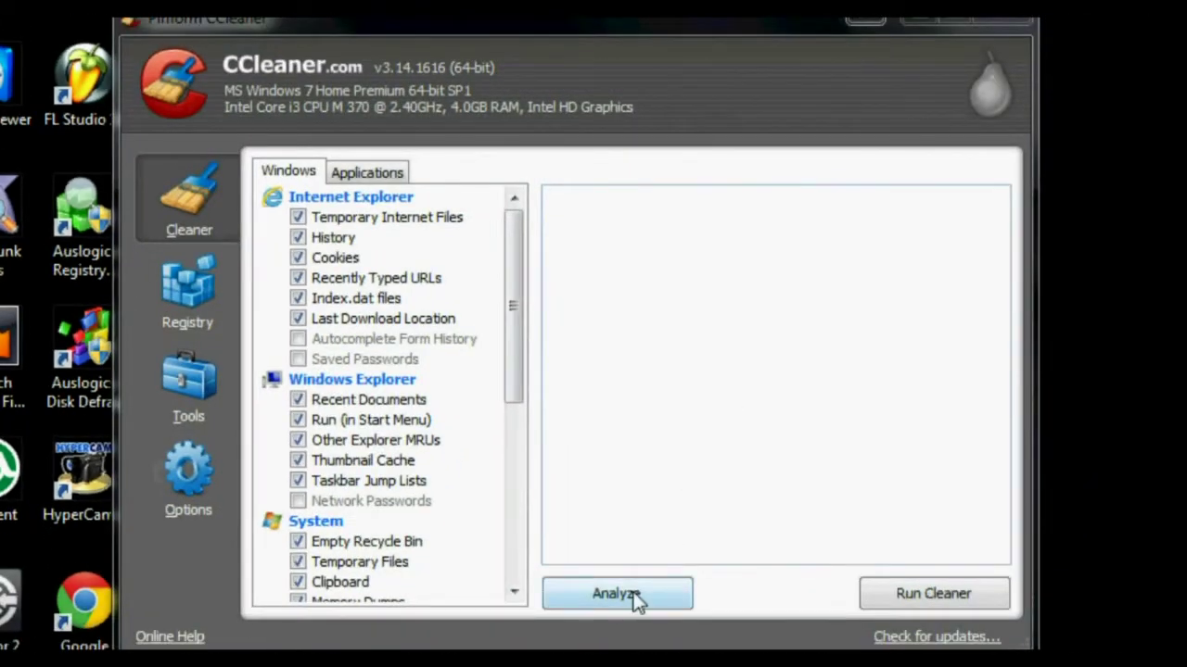
pyautogui.click(704, 639)
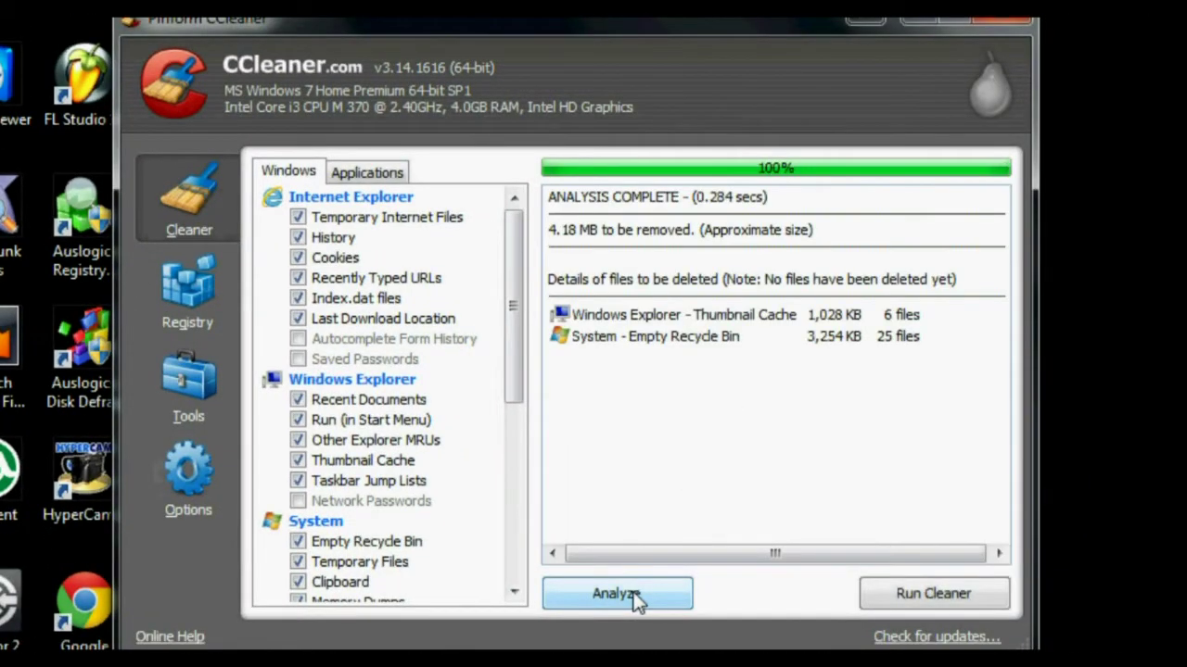
pyautogui.click(918, 595)
pyautogui.click(752, 295)
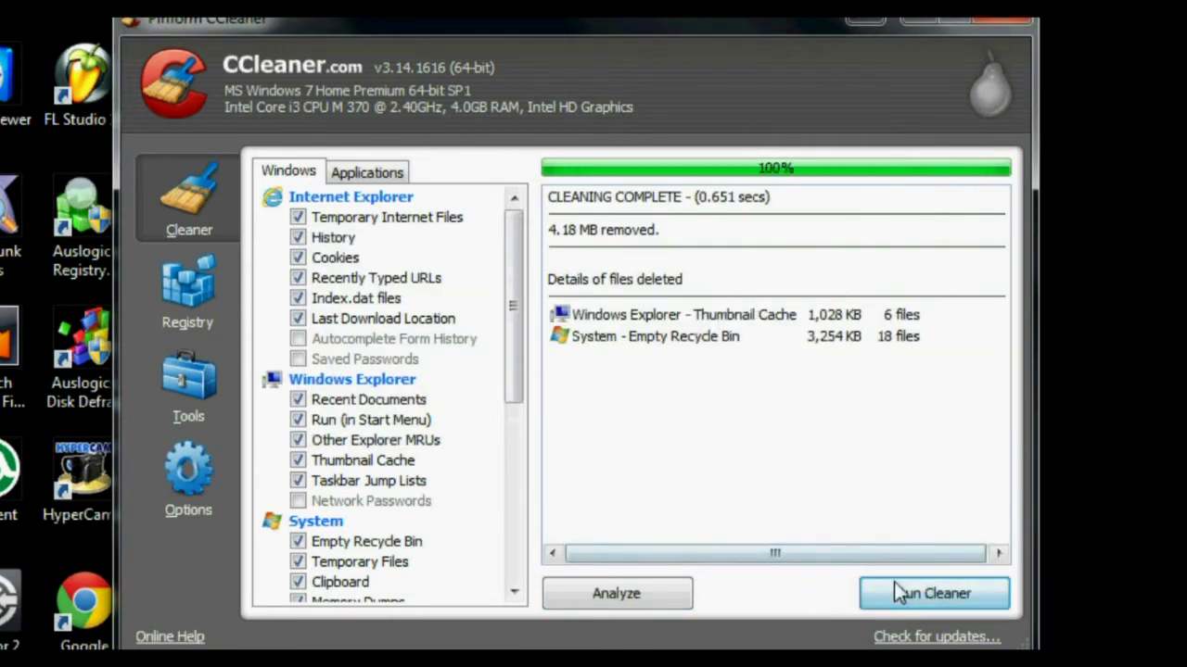
# Run the cleaner again to confirm 0 bytes remain, then close CCleaner.
pyautogui.click(895, 586)
pyautogui.click(782, 291)
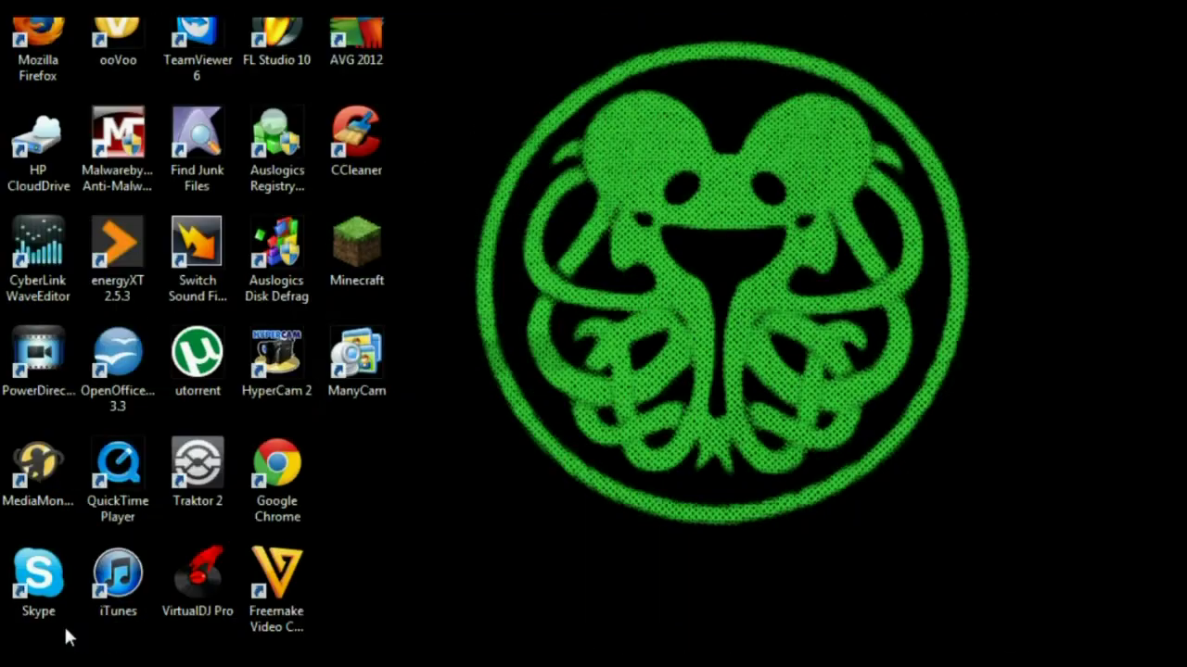
pyautogui.click(66, 631)
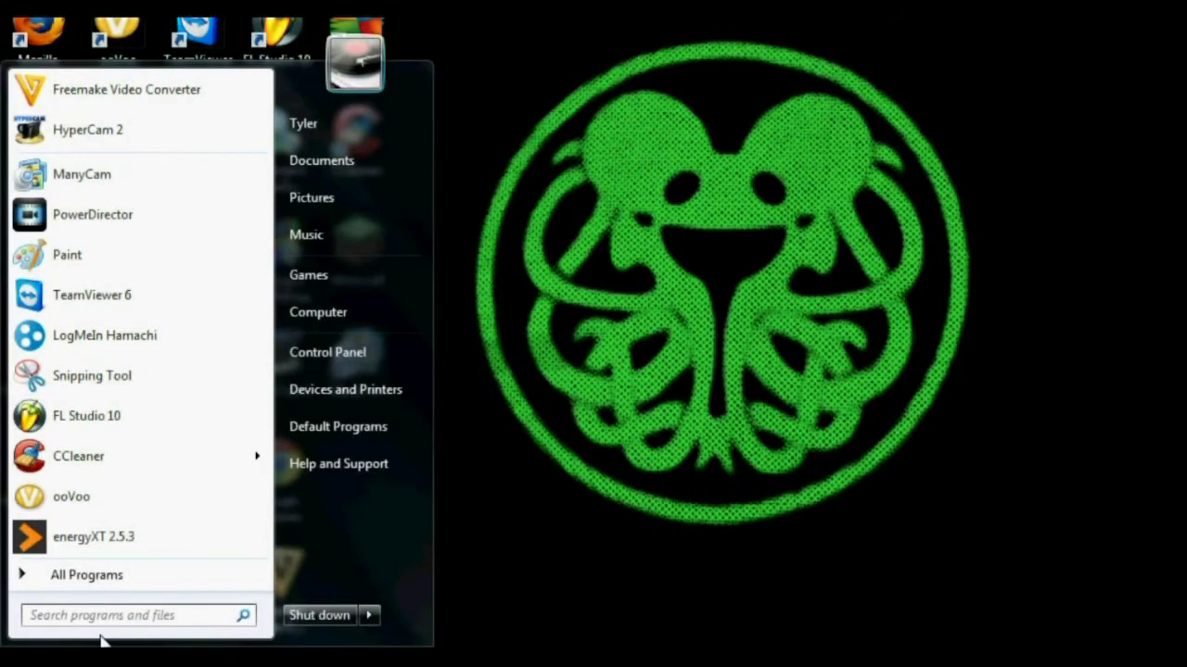
# Open Windows Update from a 'windows up' Start search and install the important KB2585542 security update.
pyautogui.write('wind')
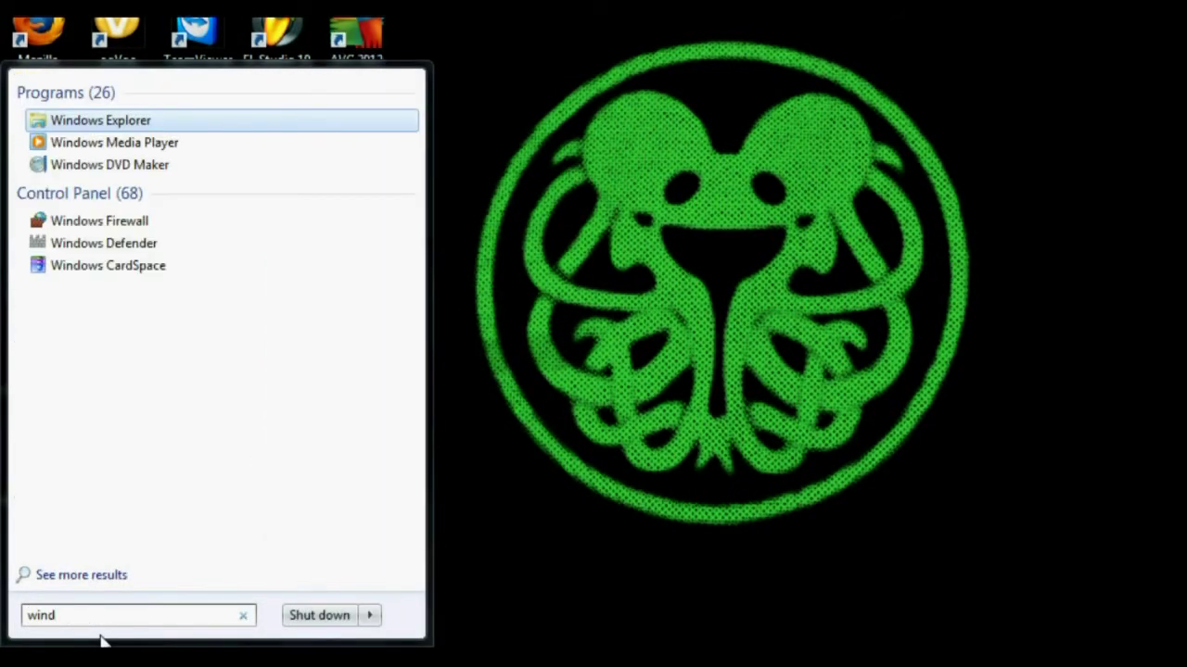
pyautogui.write('ows up')
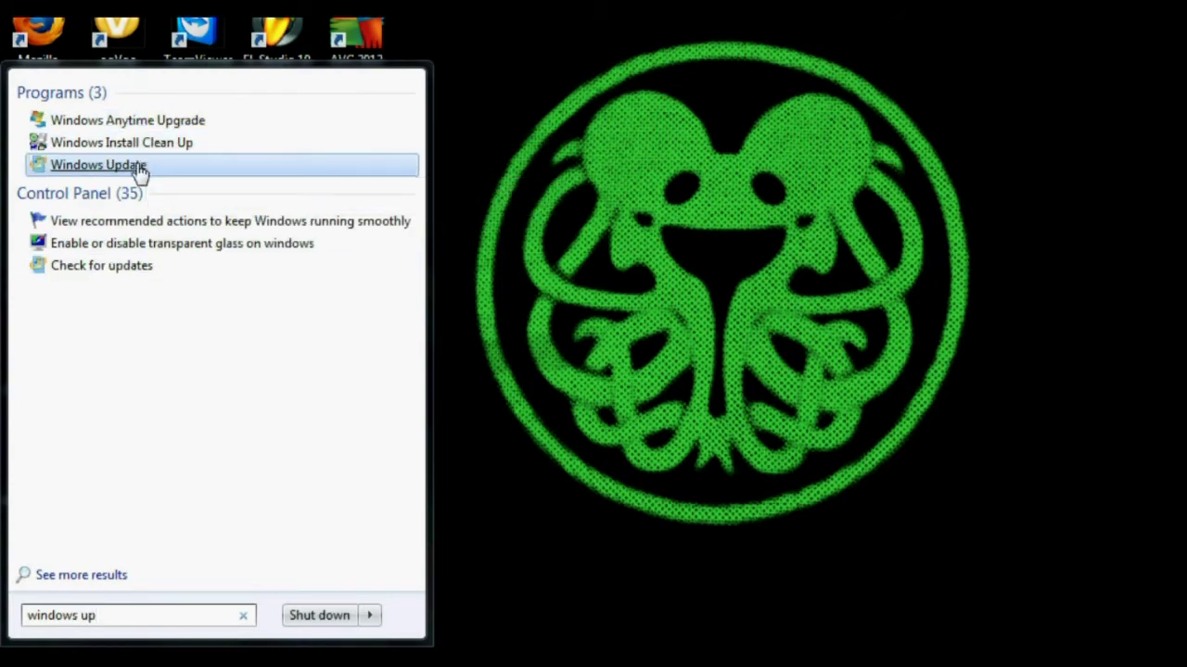
pyautogui.click(139, 166)
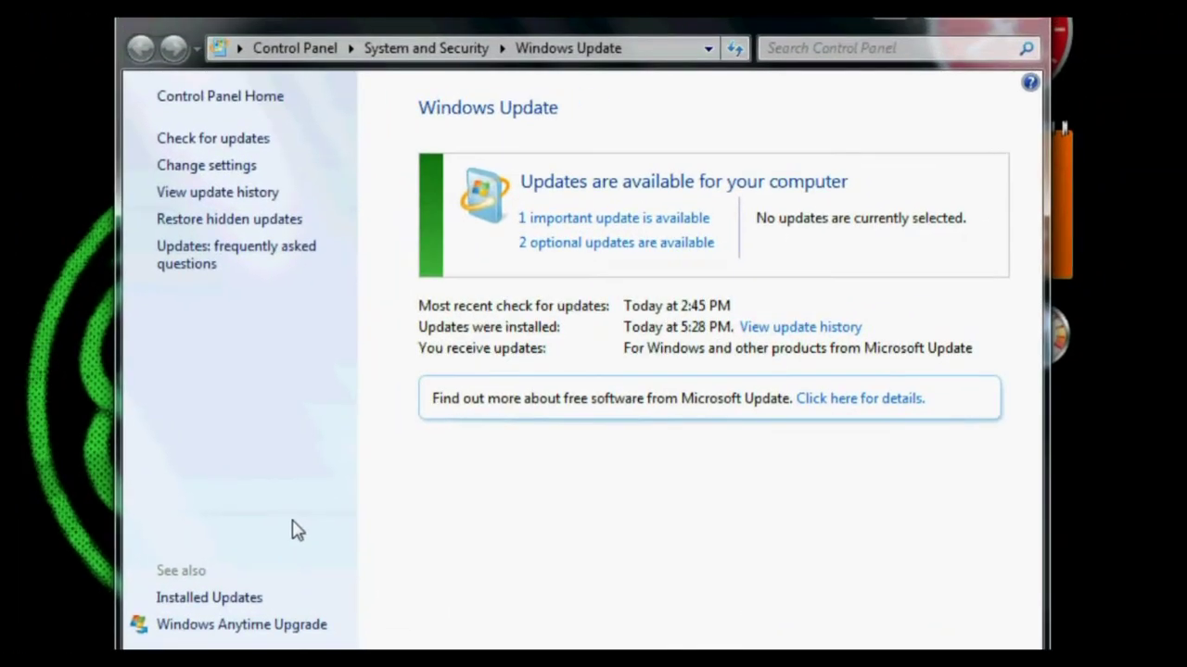
pyautogui.click(681, 223)
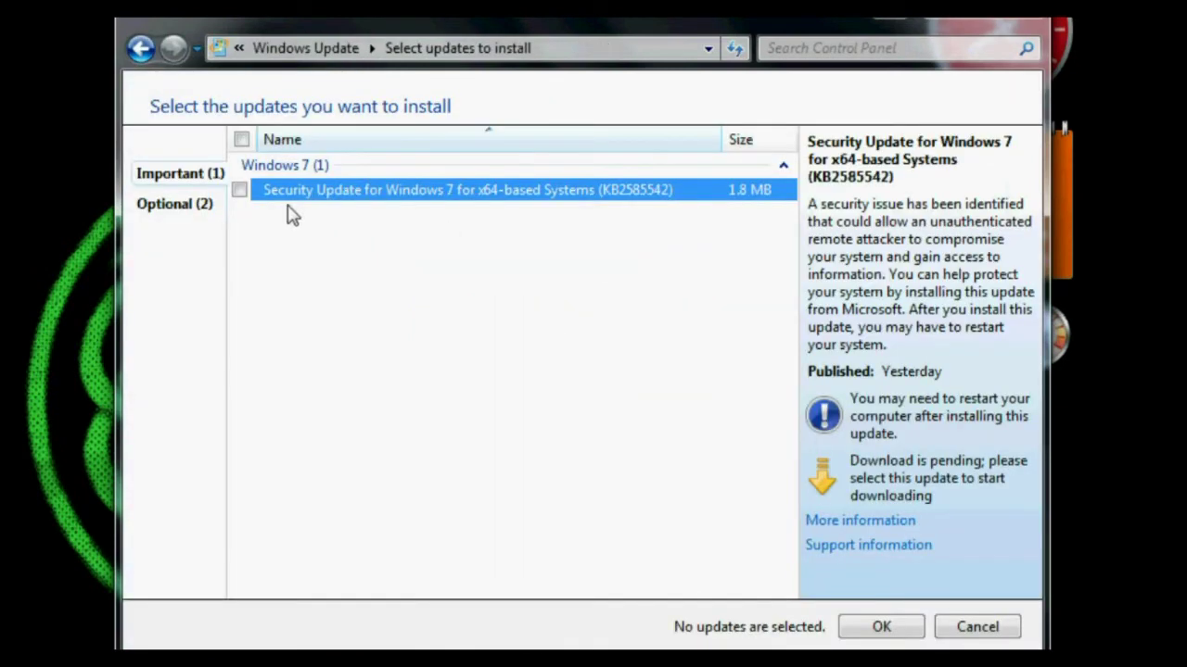
pyautogui.click(239, 190)
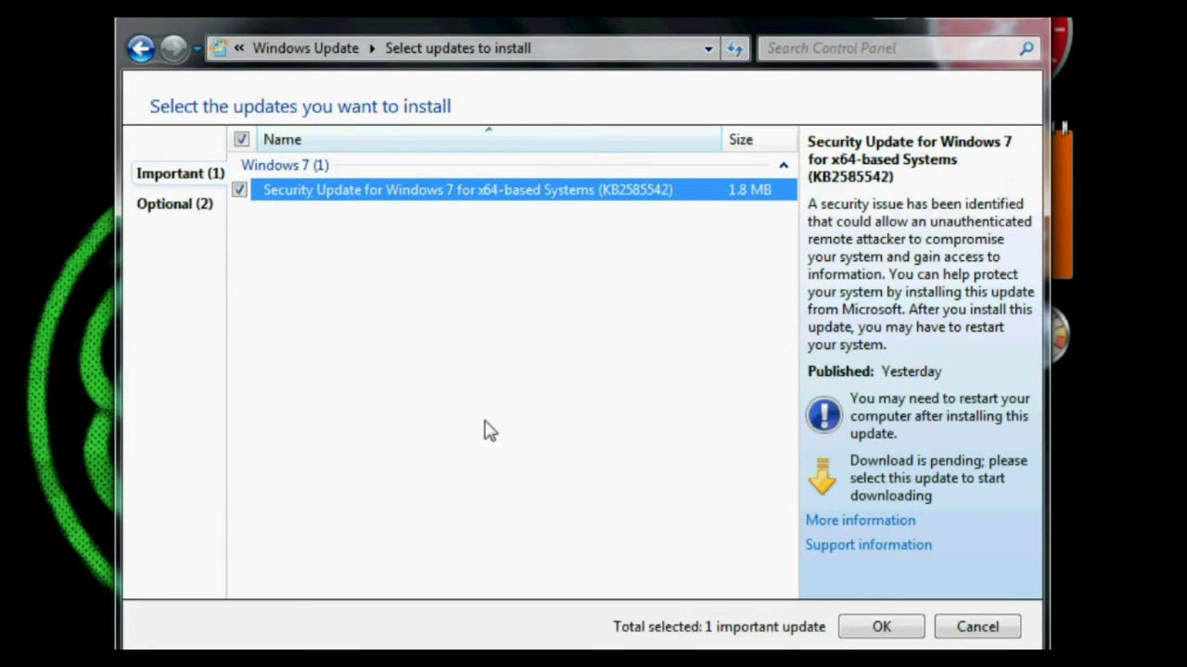
pyautogui.click(872, 627)
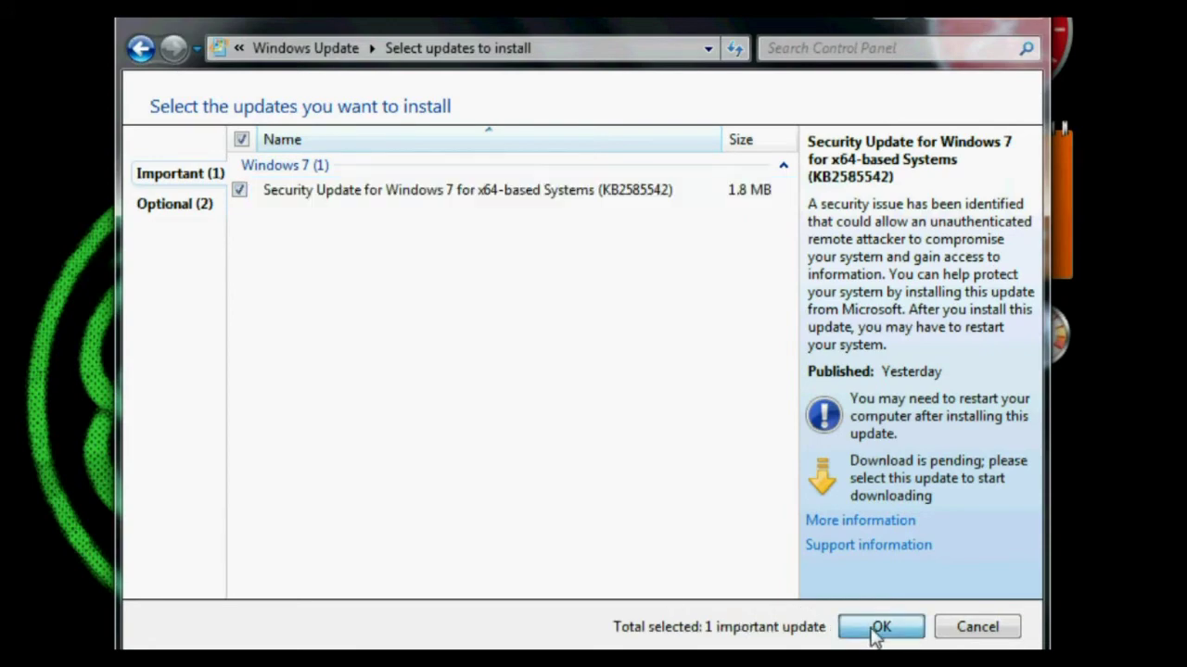
pyautogui.click(885, 284)
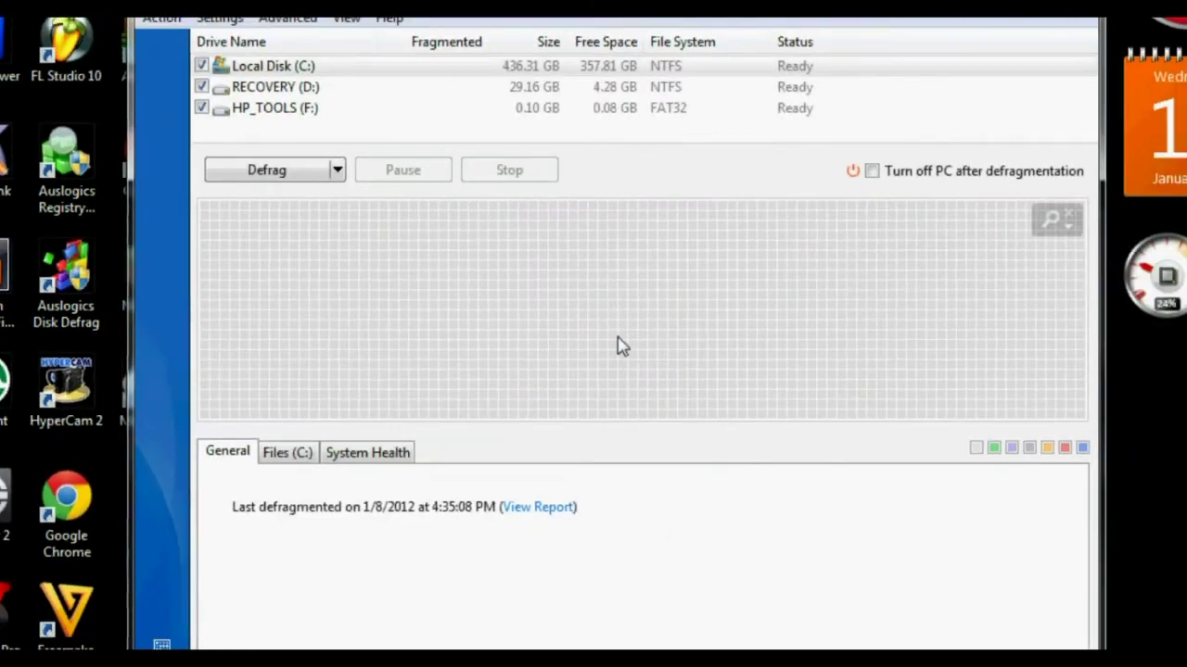
# Run Defrag & Optimize on drives C:, D: and F:, bringing each to 0% fragmented.
pyautogui.click(336, 170)
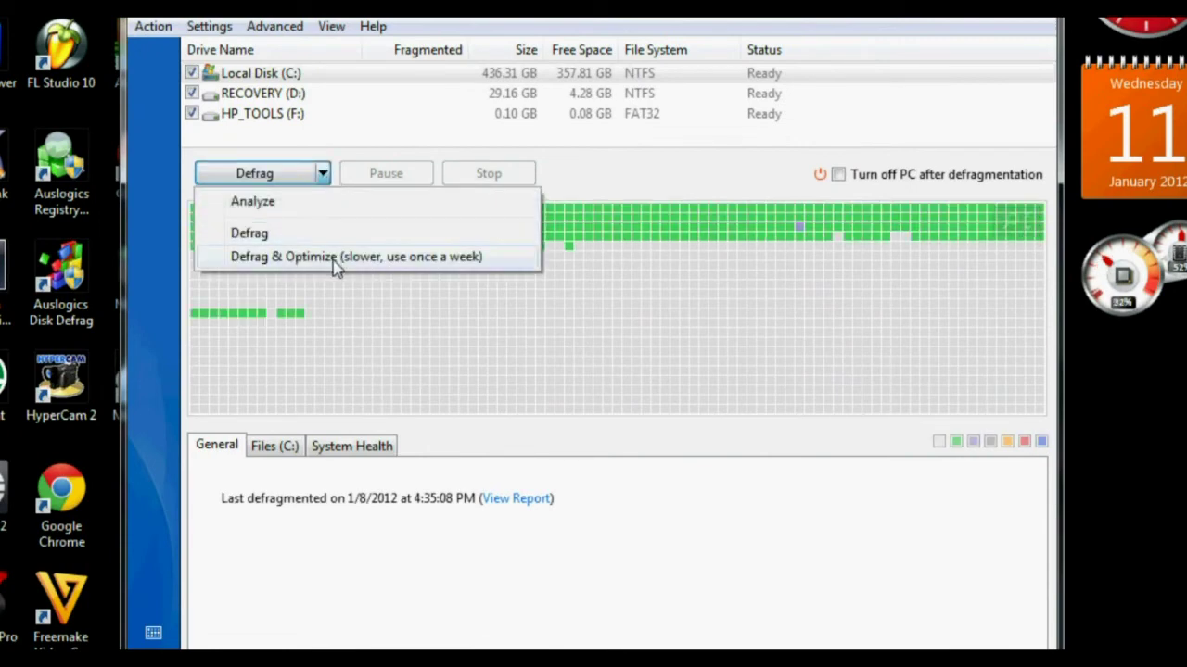
pyautogui.click(335, 257)
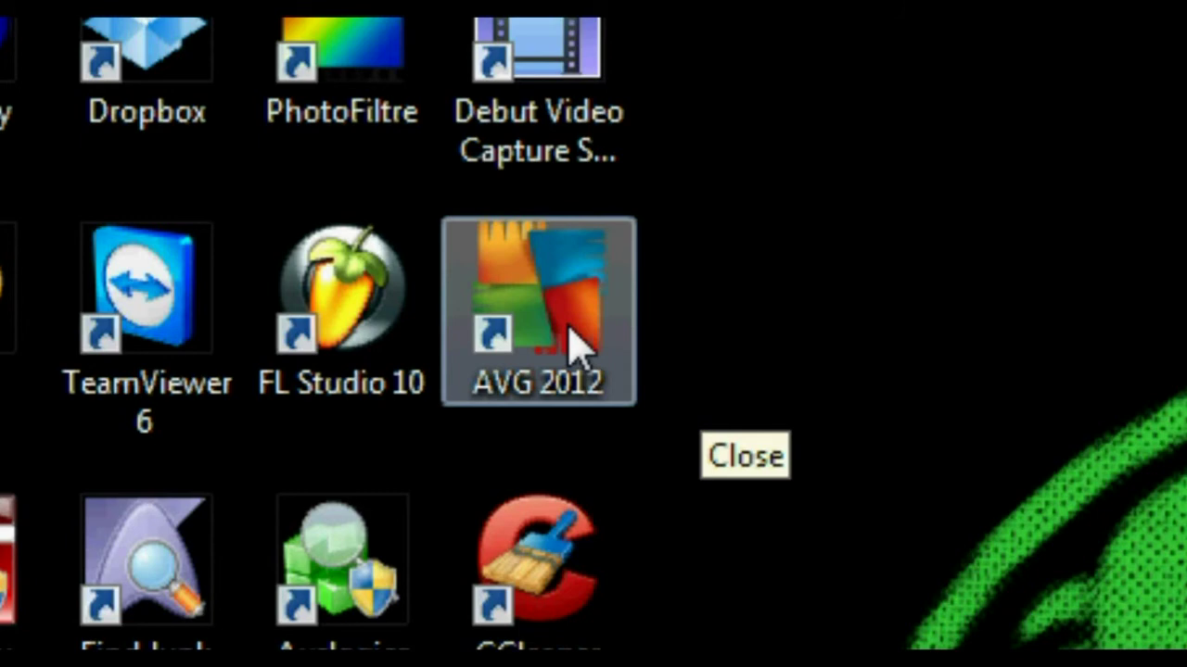
pyautogui.doubleClick(164, 79)
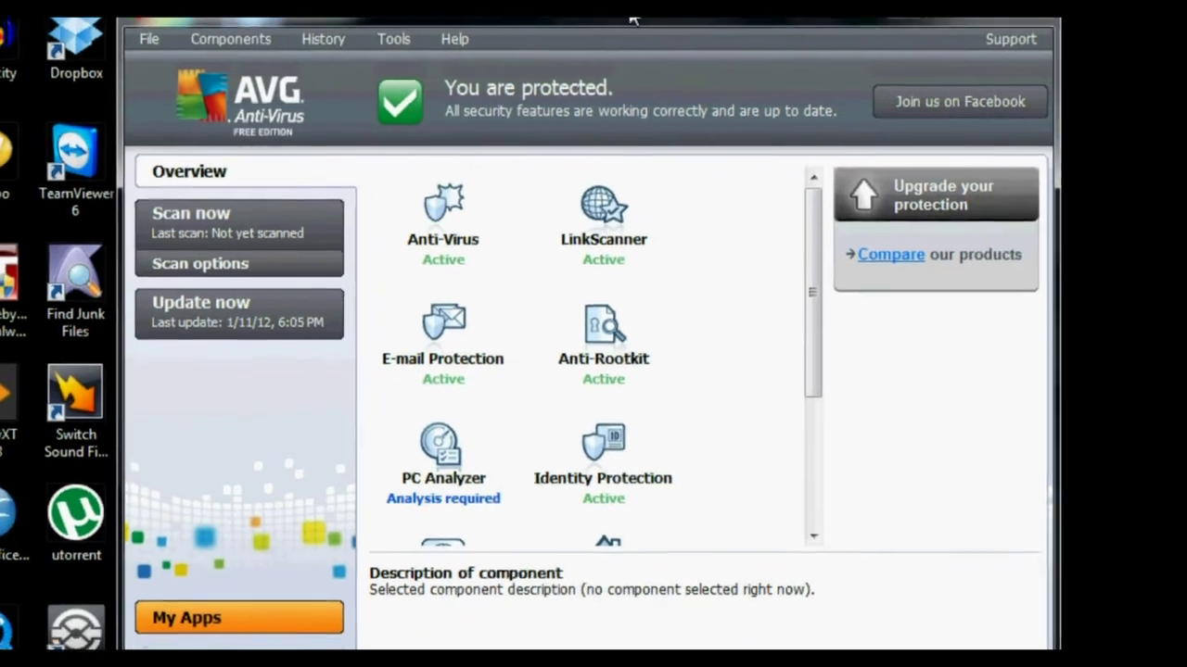
# Run AVG's whole-computer scan, which finishes with no threats found.
pyautogui.click(247, 223)
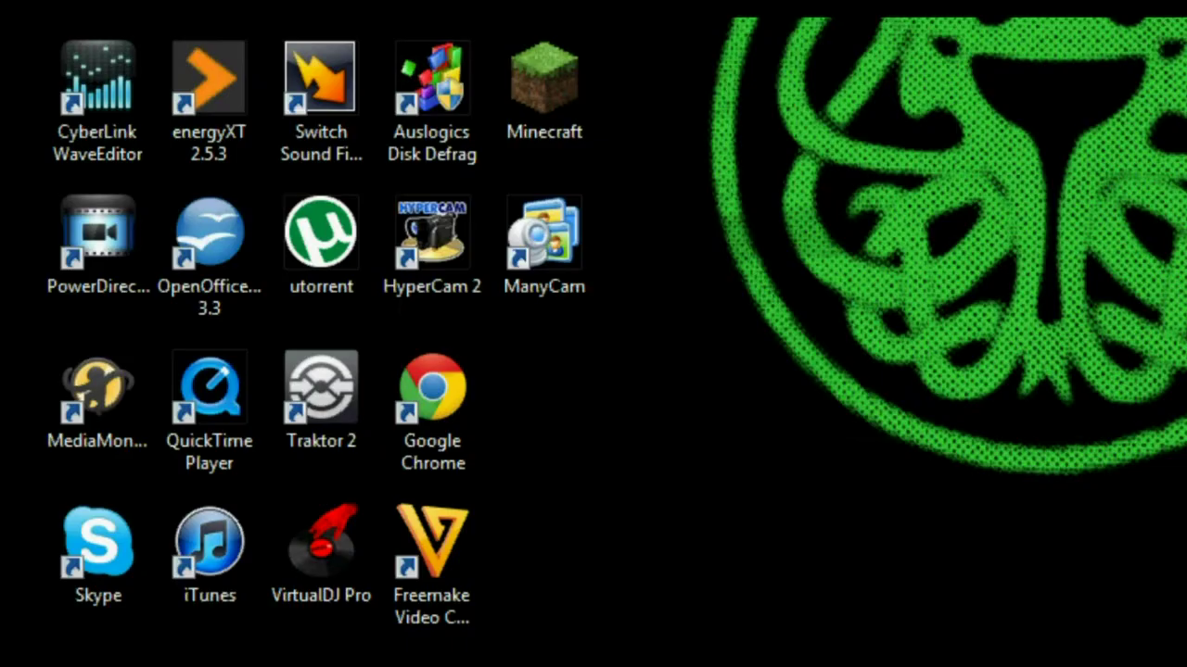
# Show the Start menu's Shut down options, including Restart, Sleep and Hibernate.
pyautogui.click(65, 663)
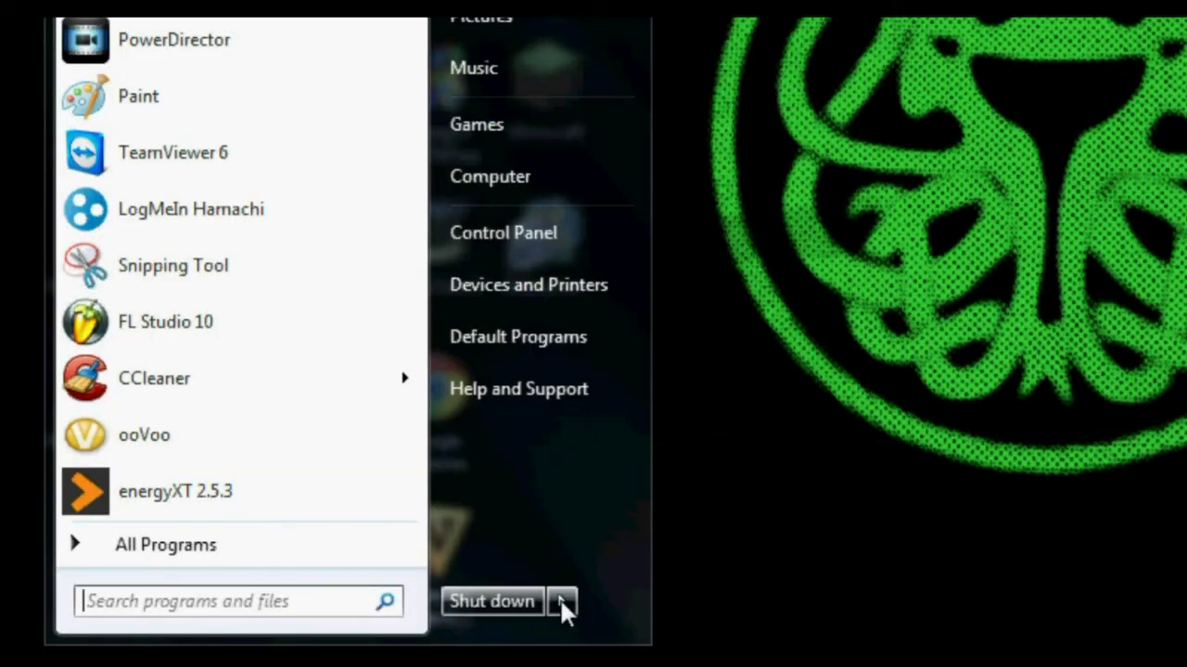
pyautogui.moveTo(559, 601)
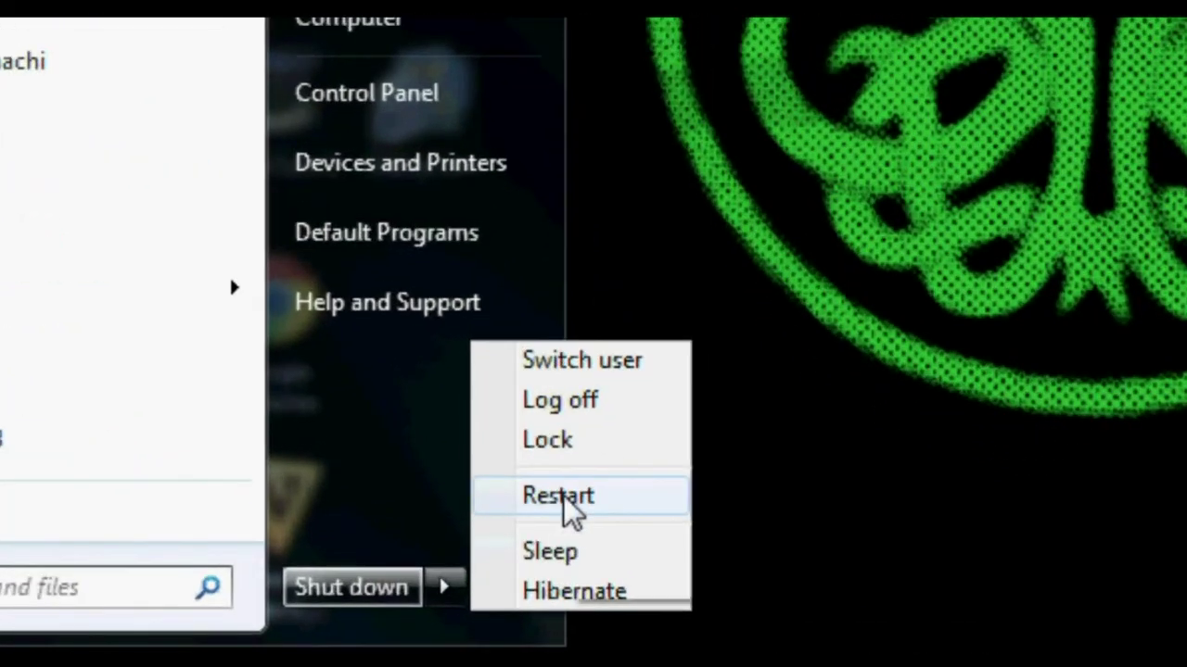